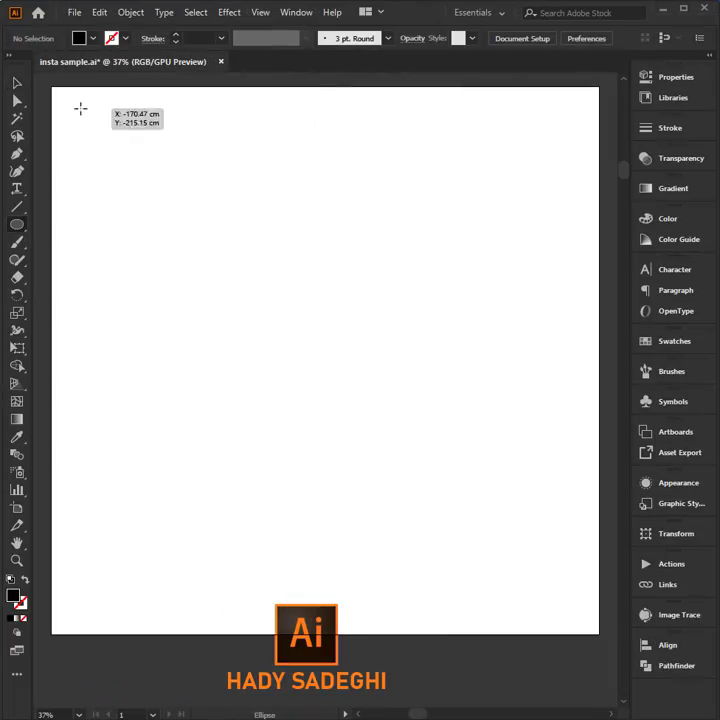
Draw a small black circle at the artboard's top-left and place a copy at the top-right.
mouse_move(75, 109)
left_mouse_down()
mouse_move(65, 124)
mouse_move(561, 125)
left_mouse_up()
key("v")
left_click(182, 133)
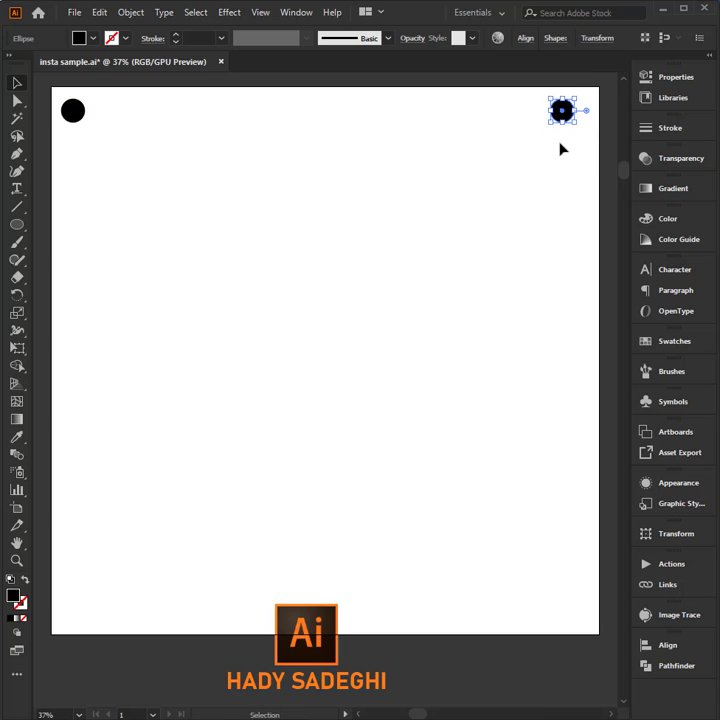
Resize the right-hand circle to 0.6 cm × 0.6 cm in the Transform panel.
left_click(598, 39)
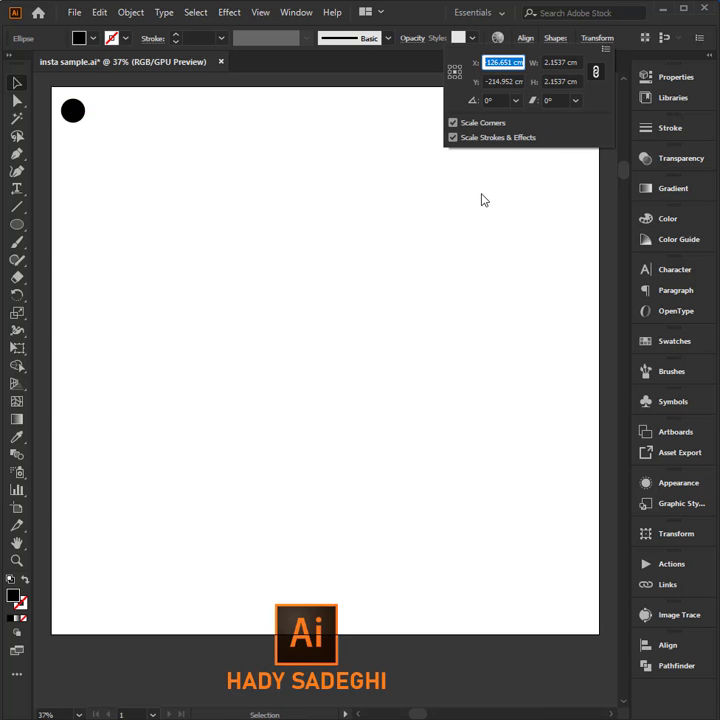
left_click(664, 534)
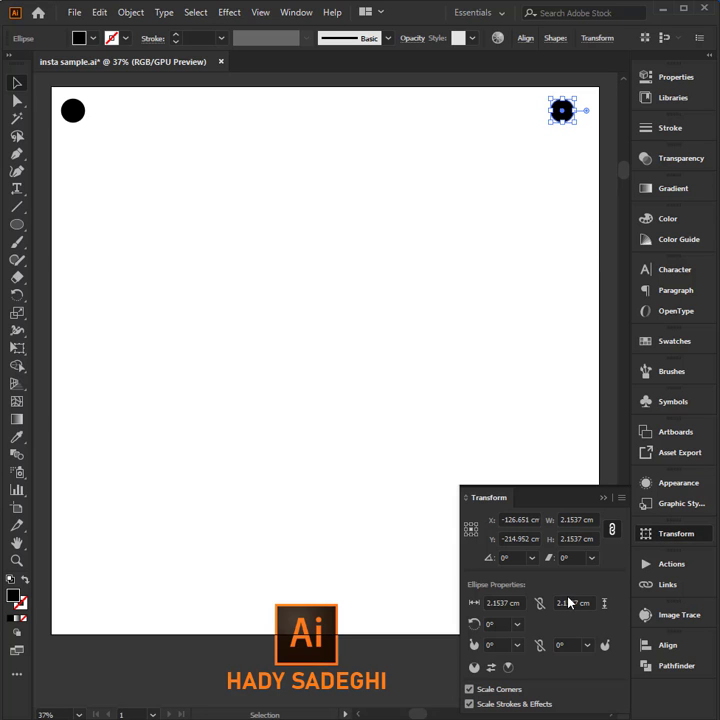
left_click(579, 519)
scroll(579, 519, "down", 4)
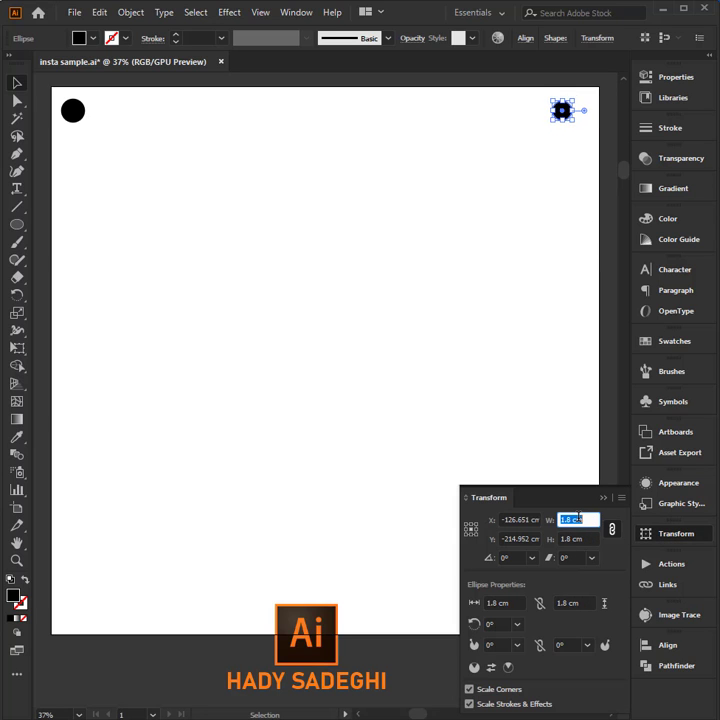
scroll(579, 519, "down", 5)
scroll(579, 519, "down", 7)
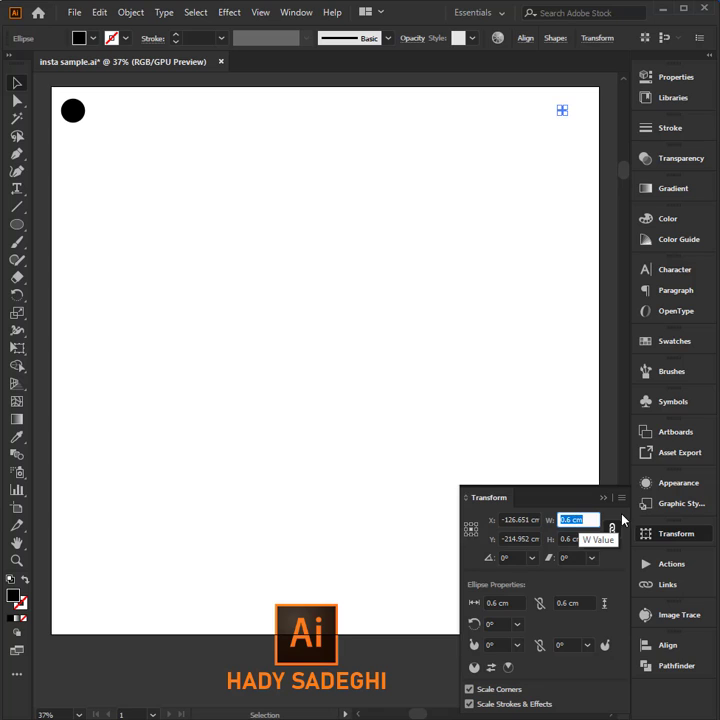
left_click(680, 540)
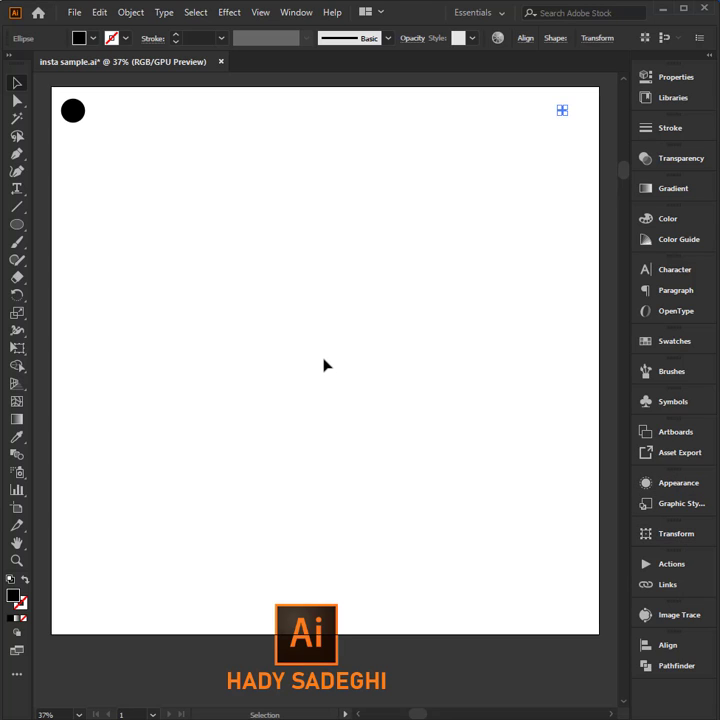
Blend the tiny dot into the big circle with the Blend tool.
left_click(20, 454)
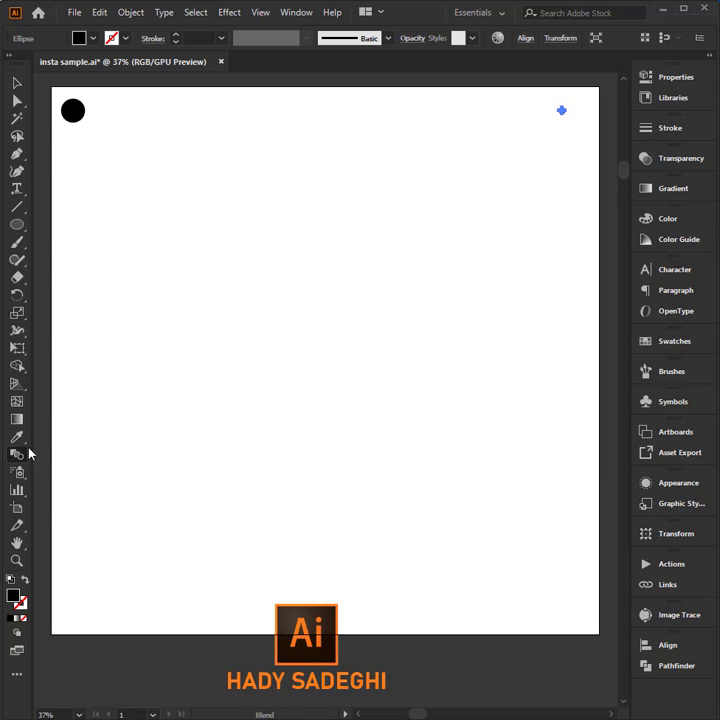
left_click(562, 112)
left_click(77, 115)
Set the blend spacing to 17 Specified Steps, then deselect the dot row.
double_click(17, 455)
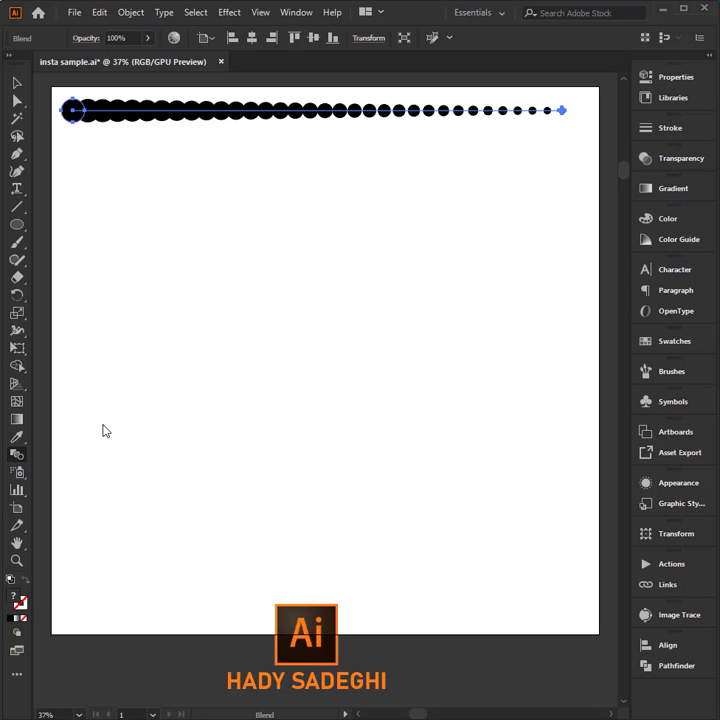
left_click(326, 316)
left_click(420, 247)
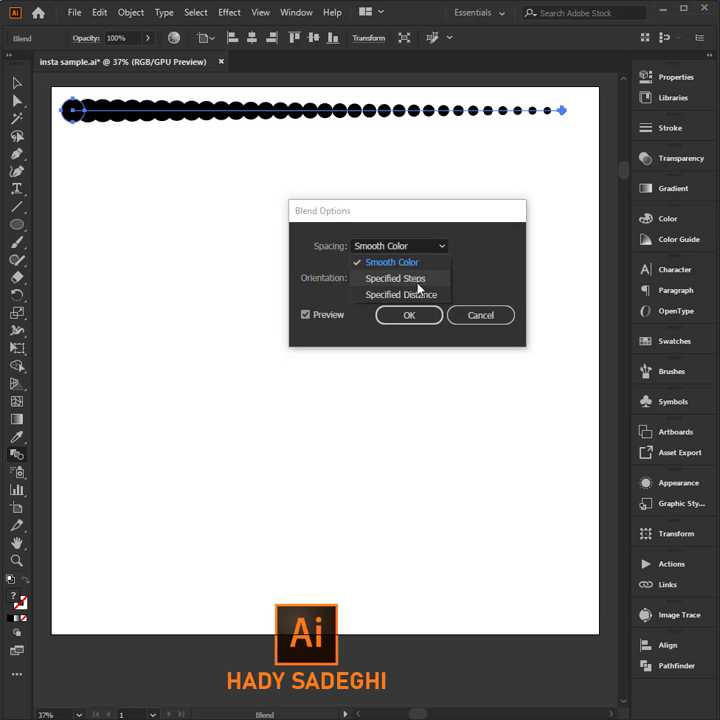
left_click(418, 279)
type("16")
key("Tab")
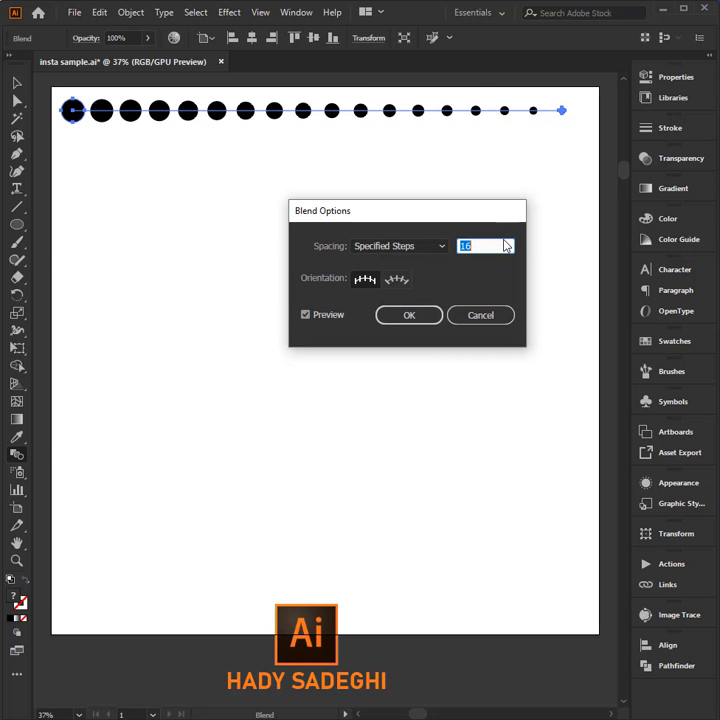
left_click(507, 242)
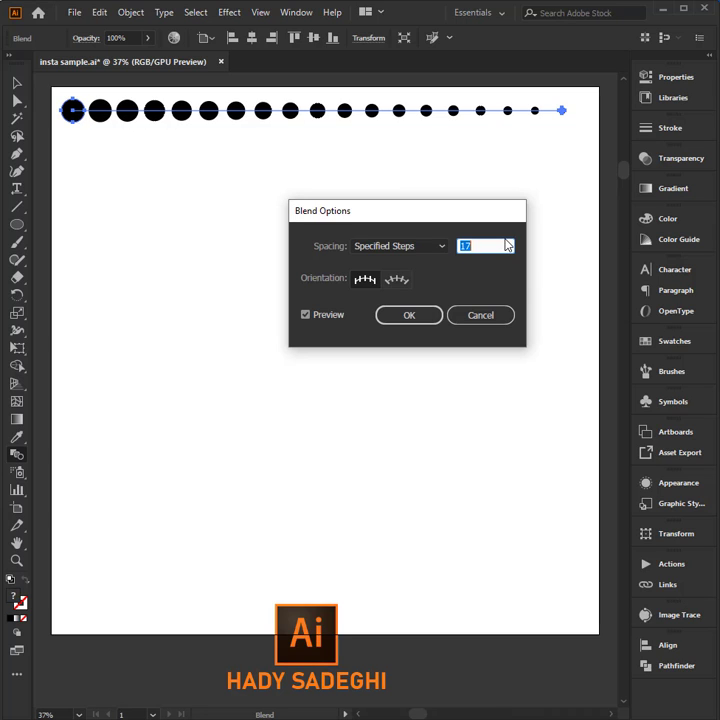
left_click(420, 316)
left_click(16, 83)
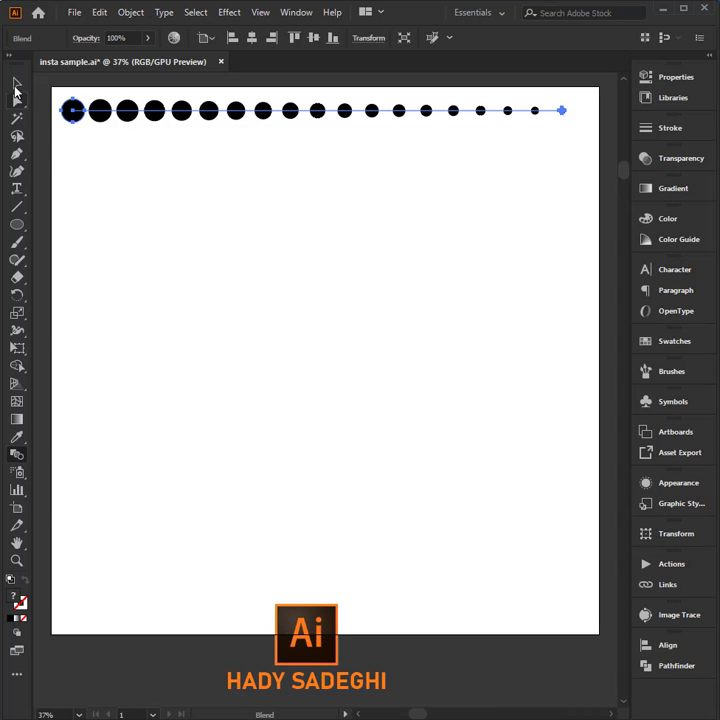
left_click(80, 154)
left_click(17, 226)
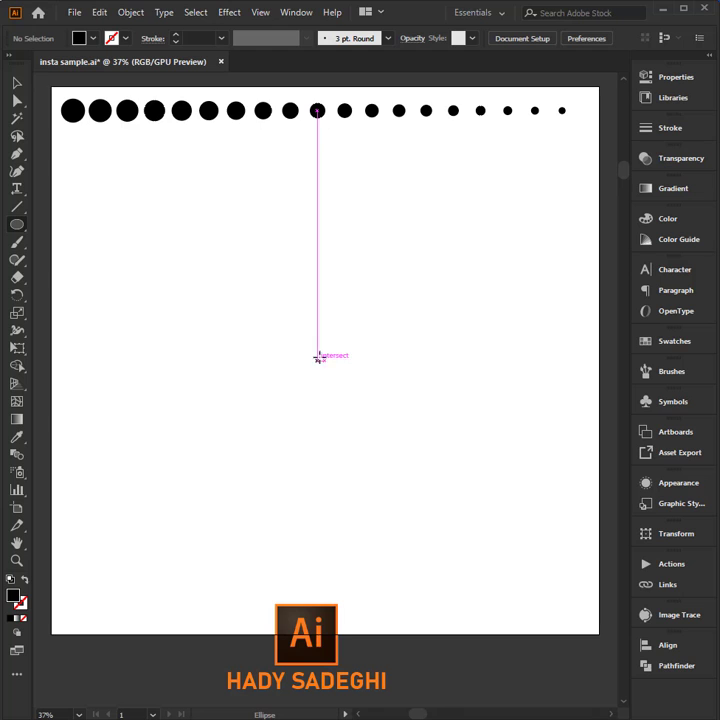
Draw a large centred circle with no fill and a 2 pt black stroke.
left_click_drag(318, 357, 244, 566)
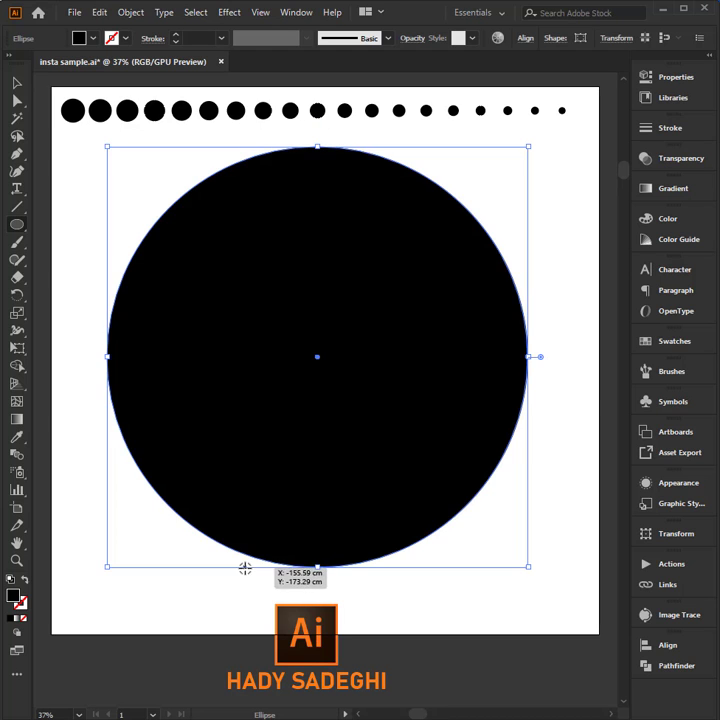
left_click(665, 341)
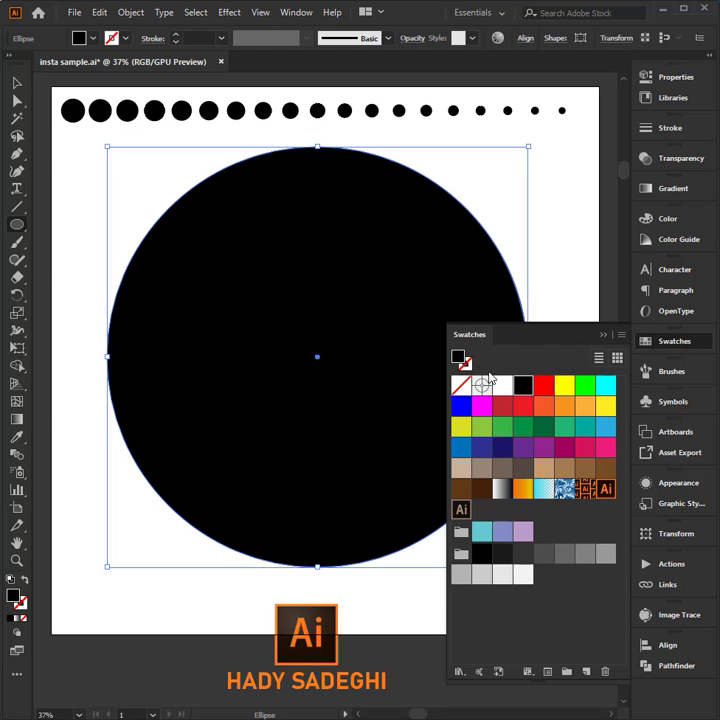
left_click(461, 385)
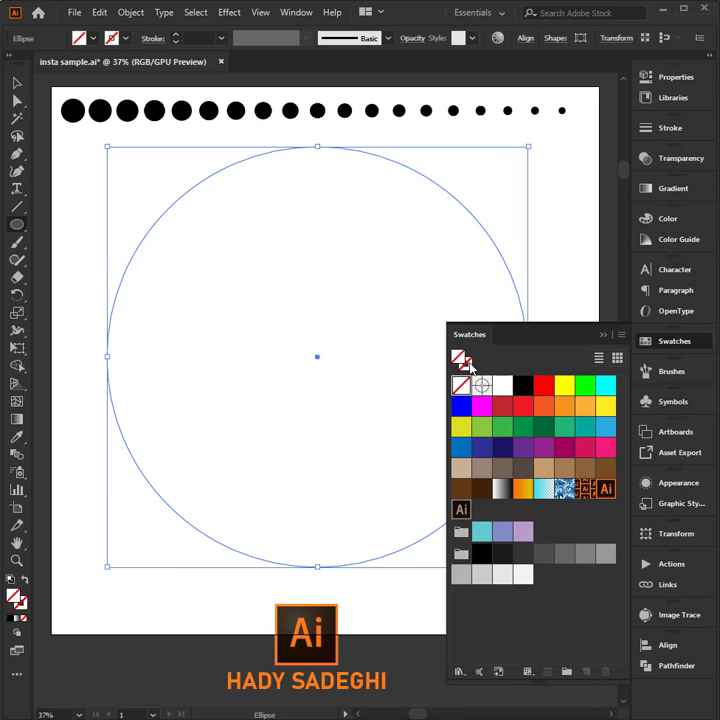
left_click(466, 364)
left_click(522, 385)
left_click(673, 342)
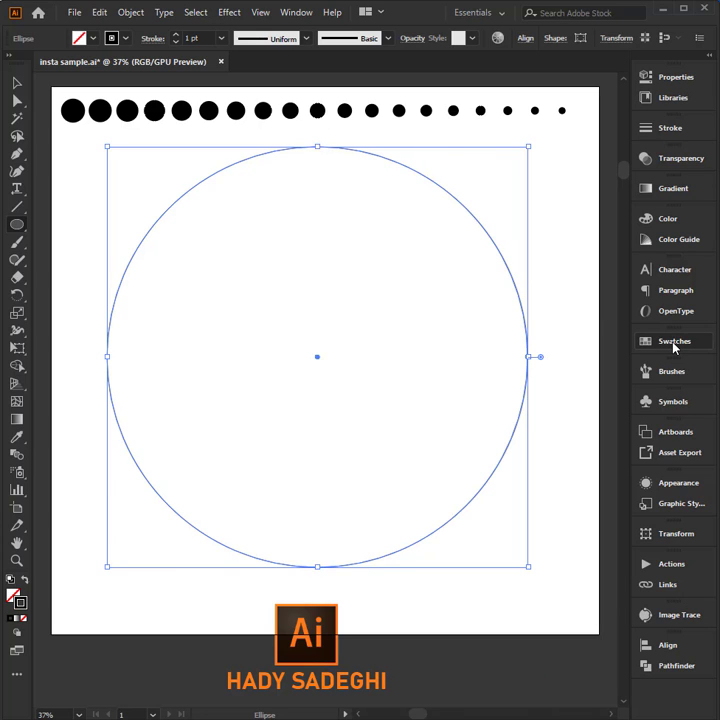
left_click(176, 34)
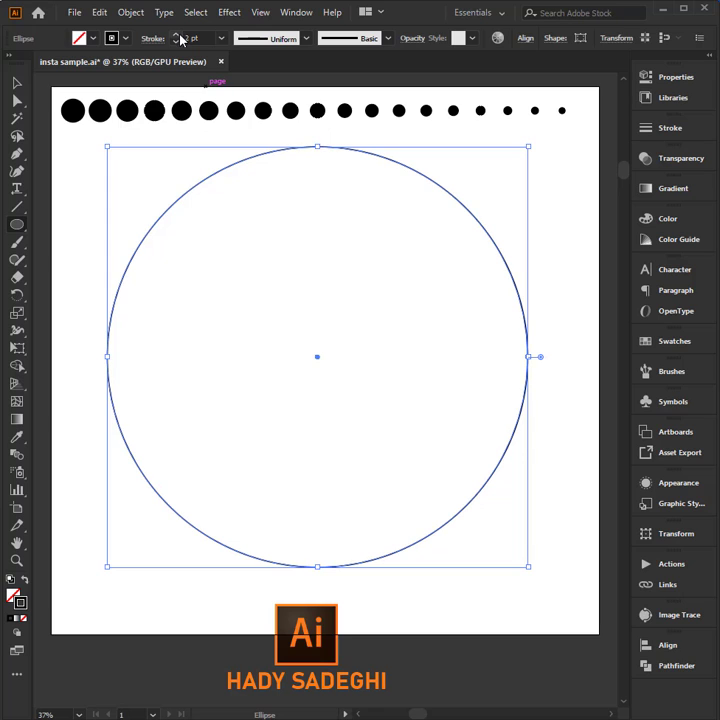
left_click(17, 100)
Delete the circle's right anchor, then use Replace Spine to run the dots along the left arc.
left_click_drag(579, 346, 442, 375)
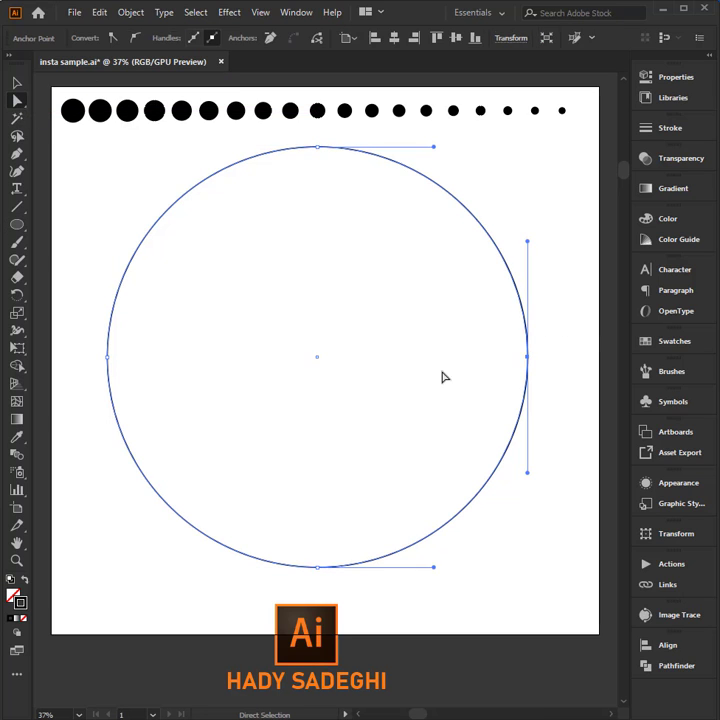
key("Delete")
left_click(17, 82)
left_click(262, 110, "shift")
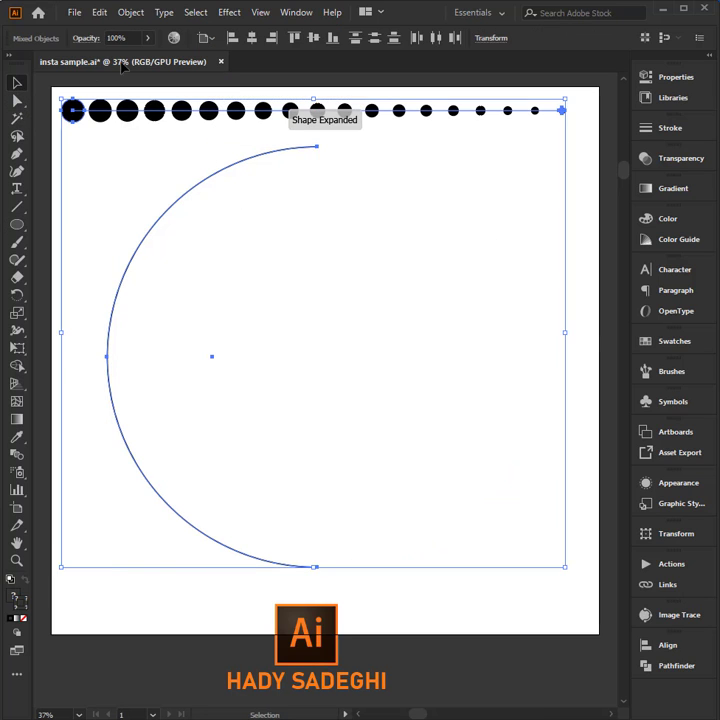
left_click(130, 14)
mouse_move(210, 412)
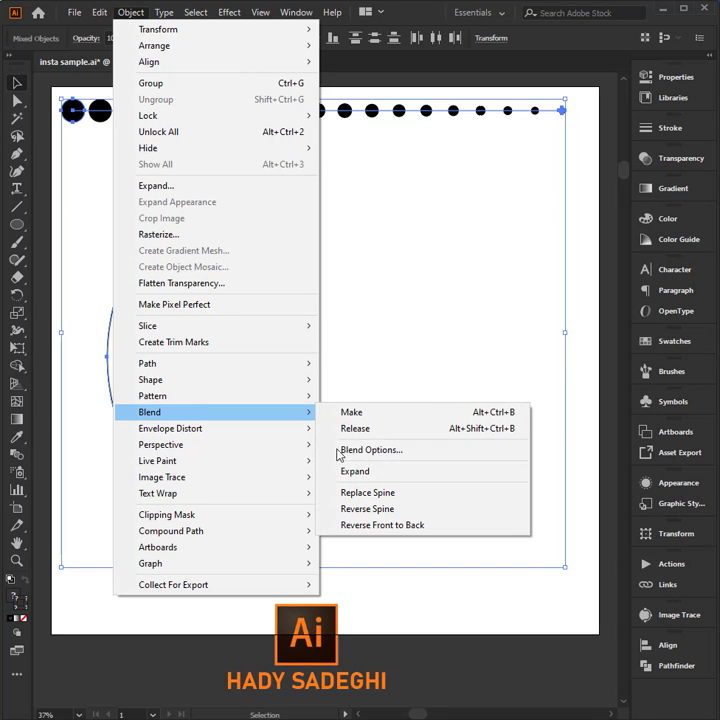
left_click(352, 494)
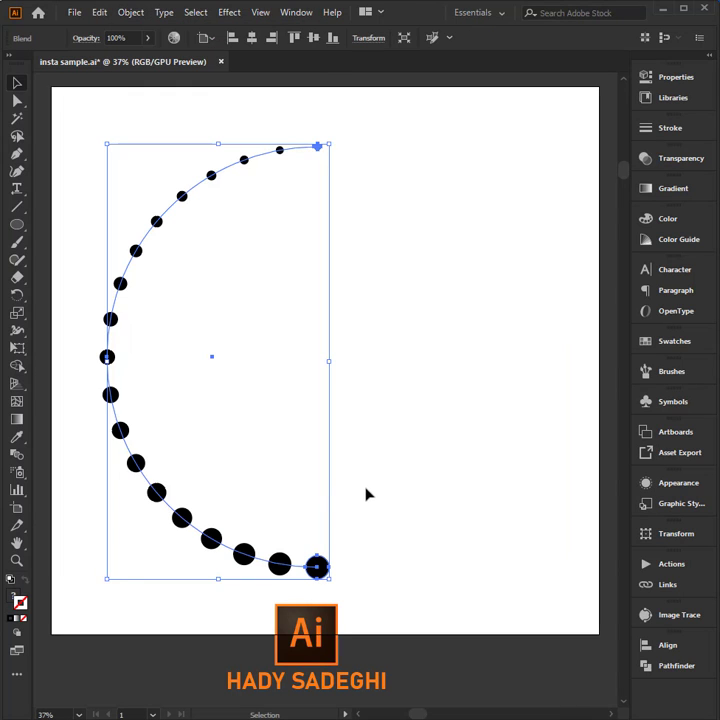
left_click(130, 12)
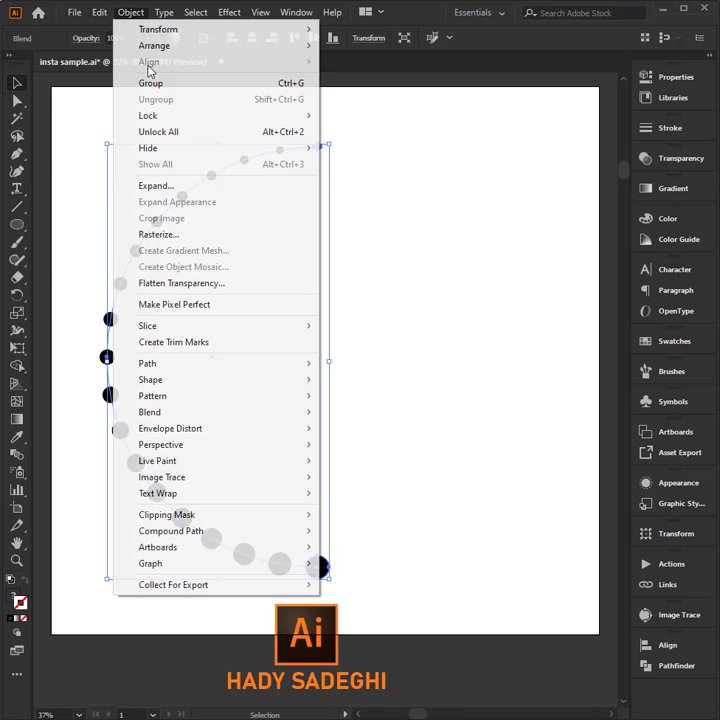
mouse_move(150, 412)
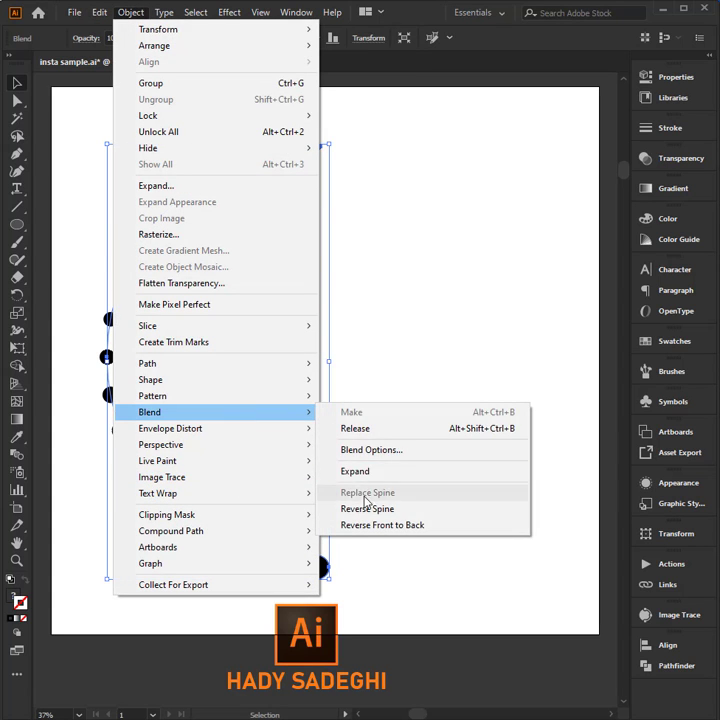
Reverse the blend spine so big dots sit at the top, then expand the blend.
left_click(366, 510)
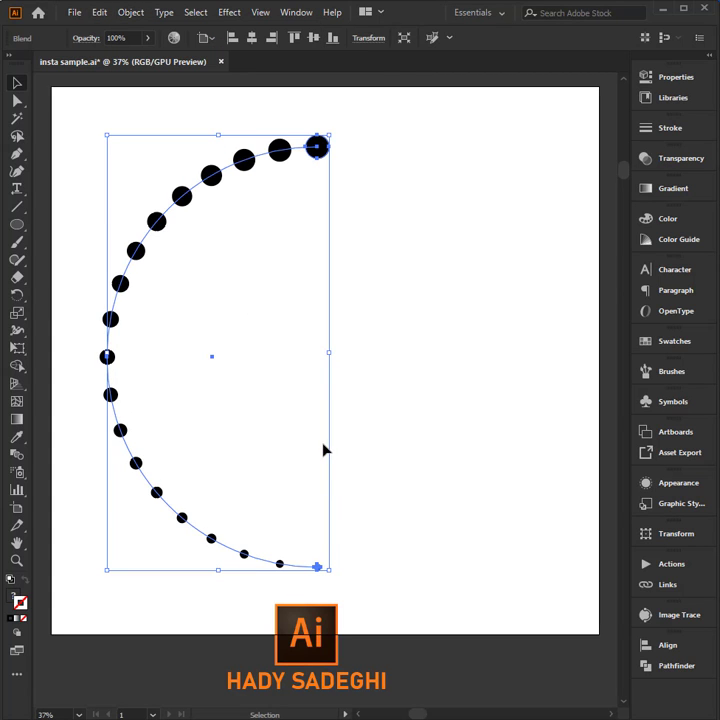
left_click(130, 12)
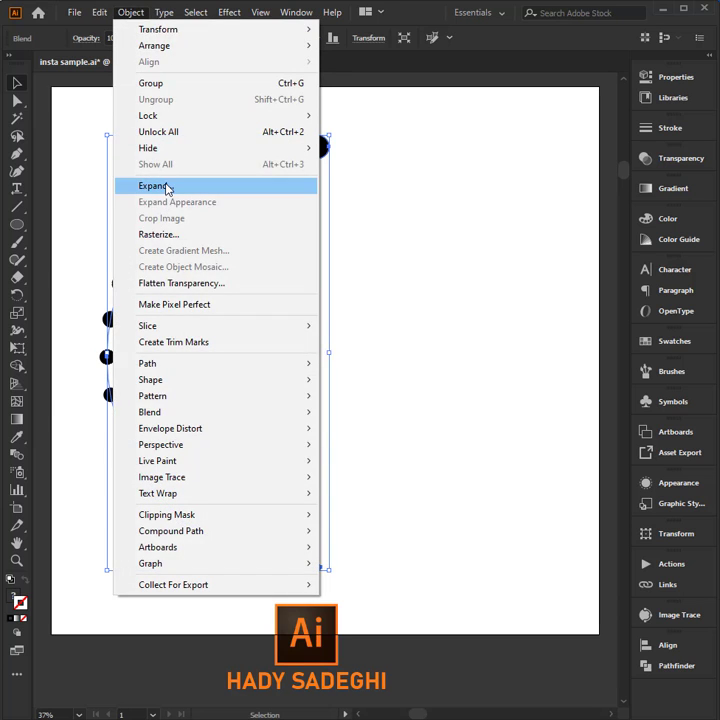
left_click(158, 186)
left_click(219, 465)
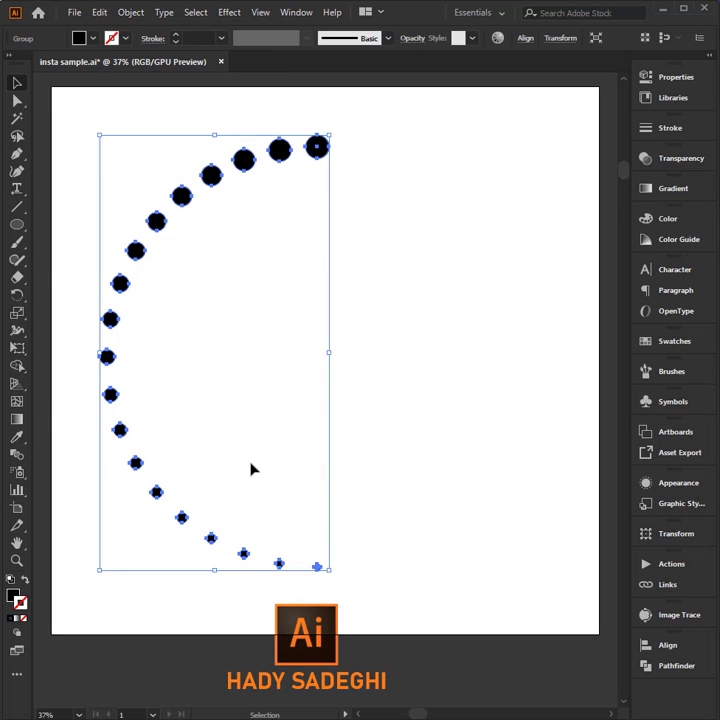
Rotate a 180° copy of the dot arc, shift it right to close the ring, and isolate it.
left_click(16, 296)
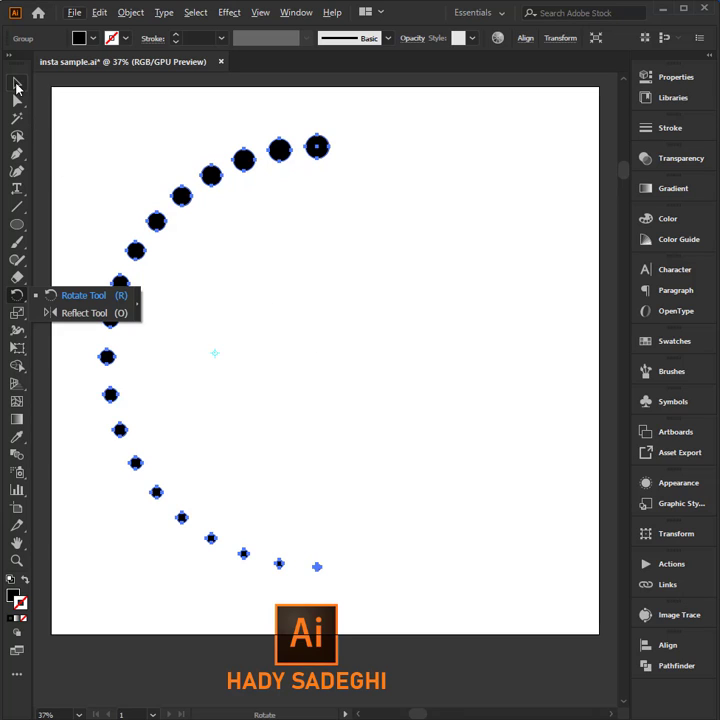
key("v")
key("a")
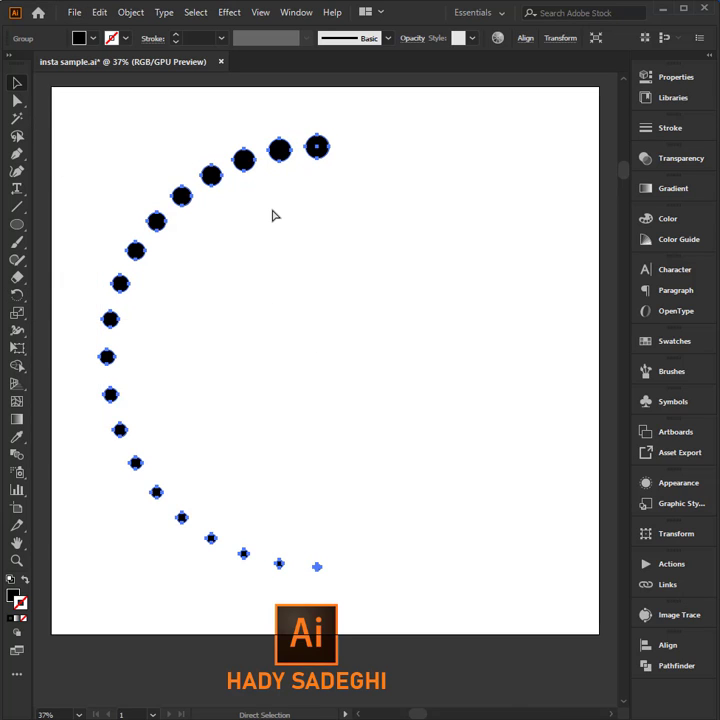
key("v")
left_click_drag(335, 128, 137, 530)
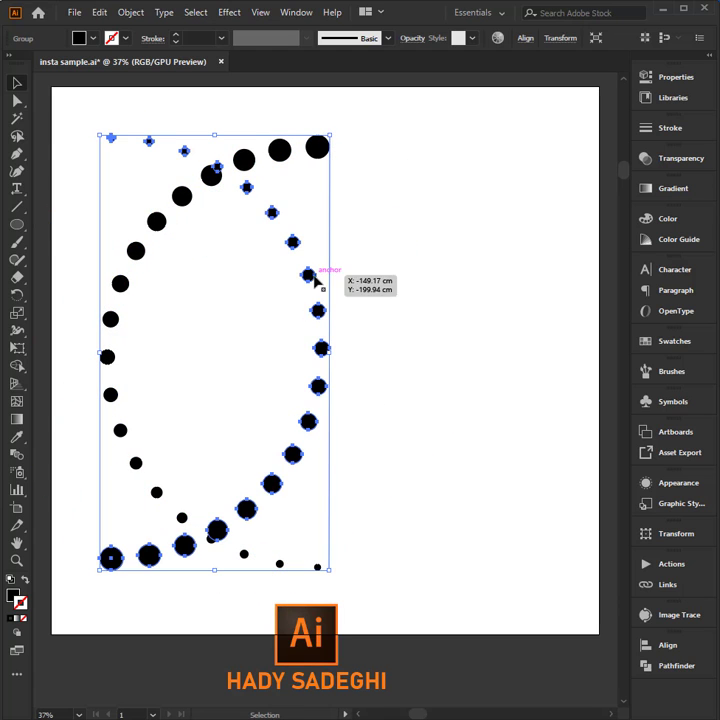
mouse_move(316, 282)
left_mouse_down()
mouse_move(527, 290)
mouse_move(519, 289)
left_mouse_up()
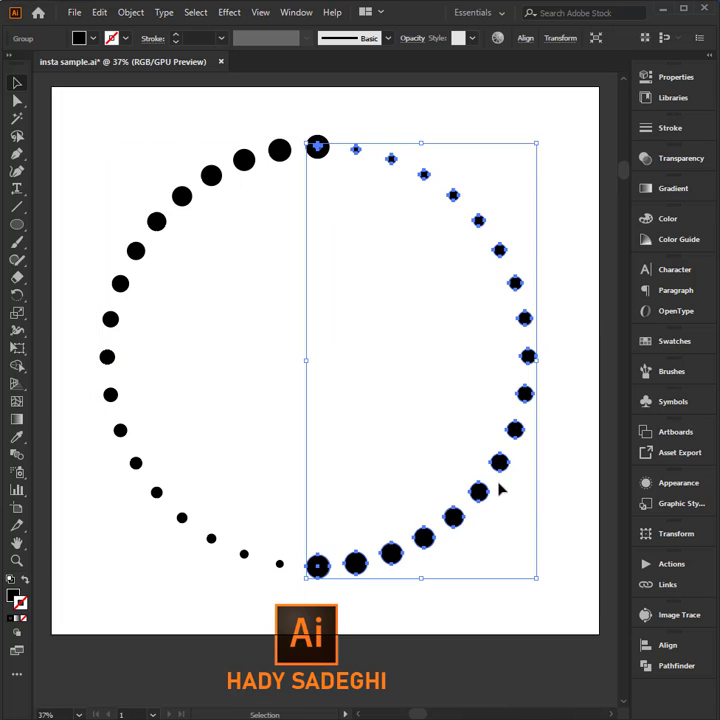
double_click(356, 150)
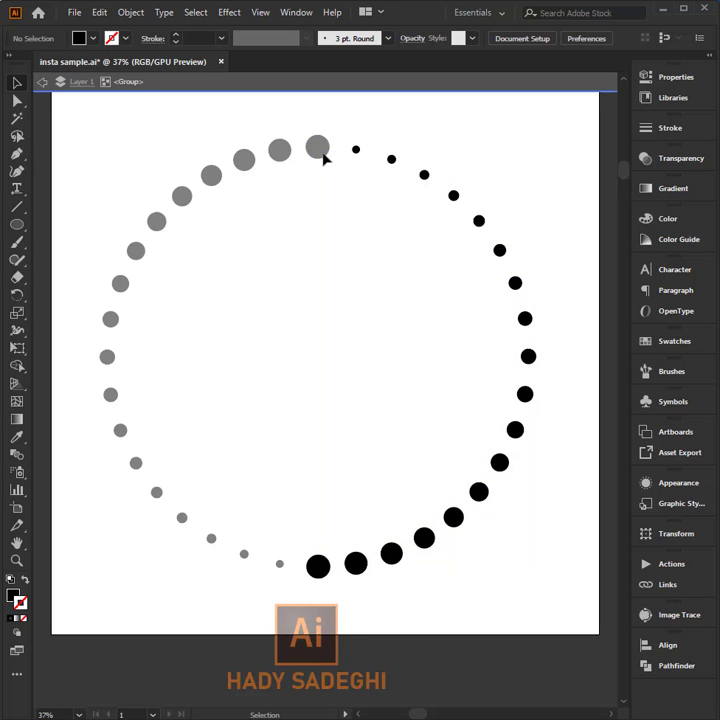
double_click(318, 150)
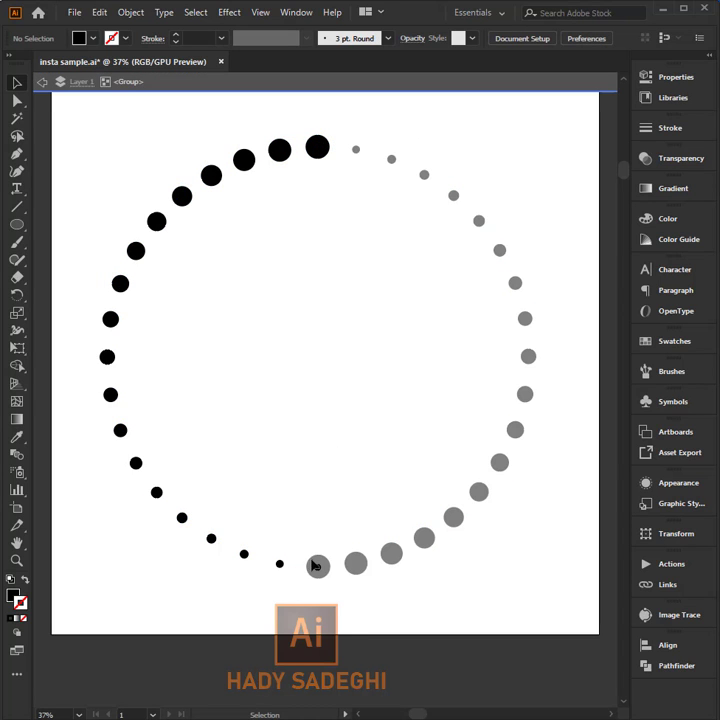
Exit isolation, select all the dots, nudge them up and group them together.
double_click(437, 354)
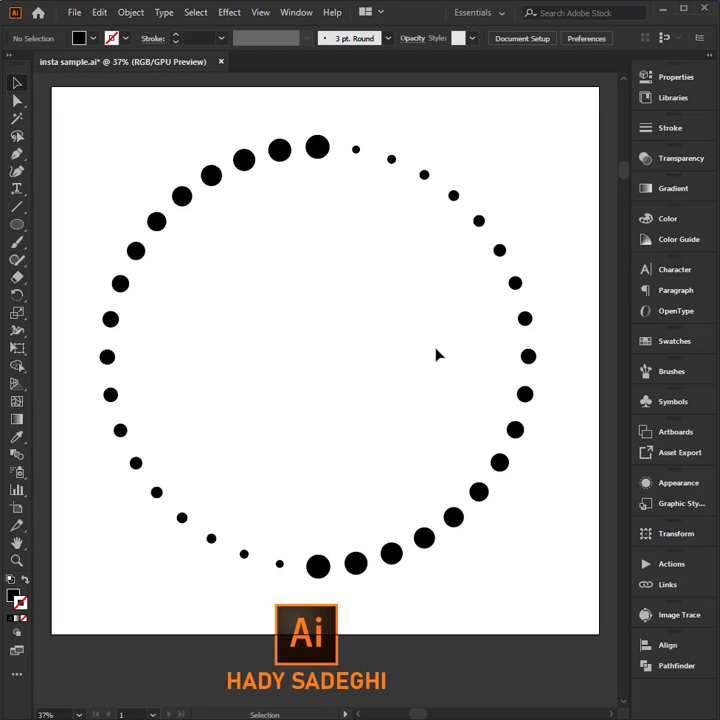
key("ctrl+a")
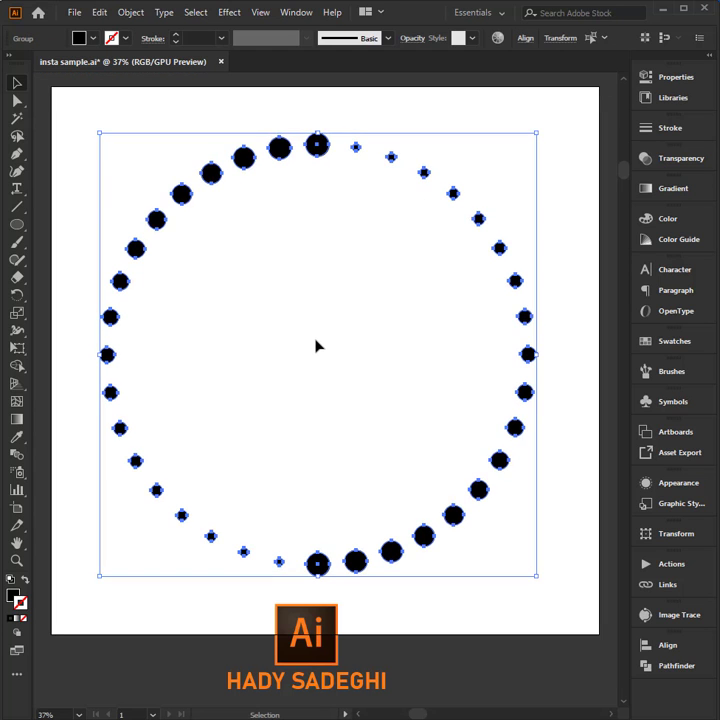
key("Up")
key("Up")
key("Up")
key("Up")
key("Up")
key("Up")
key("Up")
key("Up")
key("Up")
right_click(480, 206)
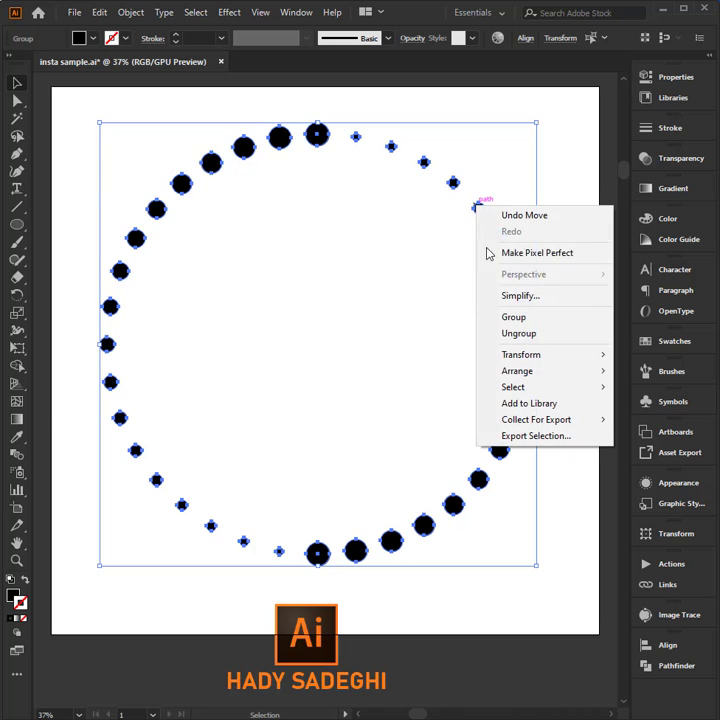
left_click(501, 317)
left_click(230, 12)
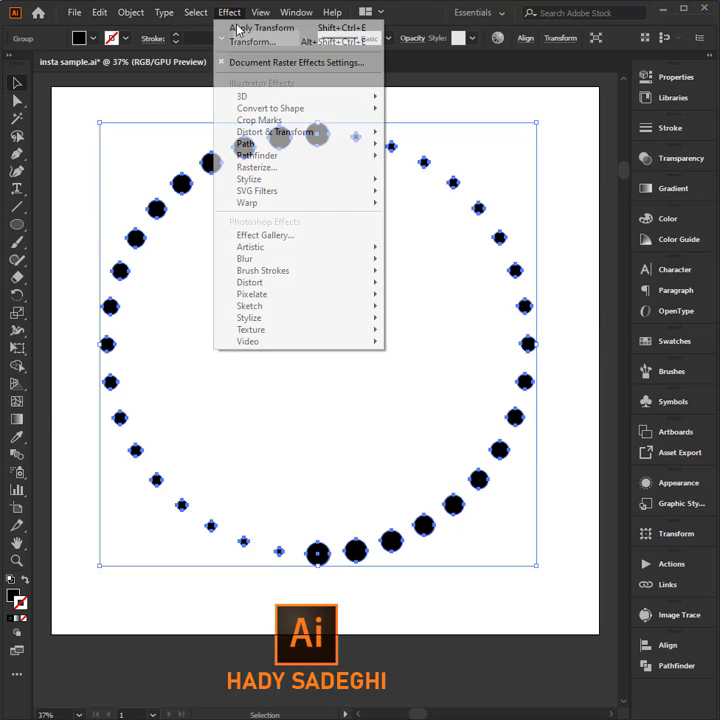
mouse_move(275, 132)
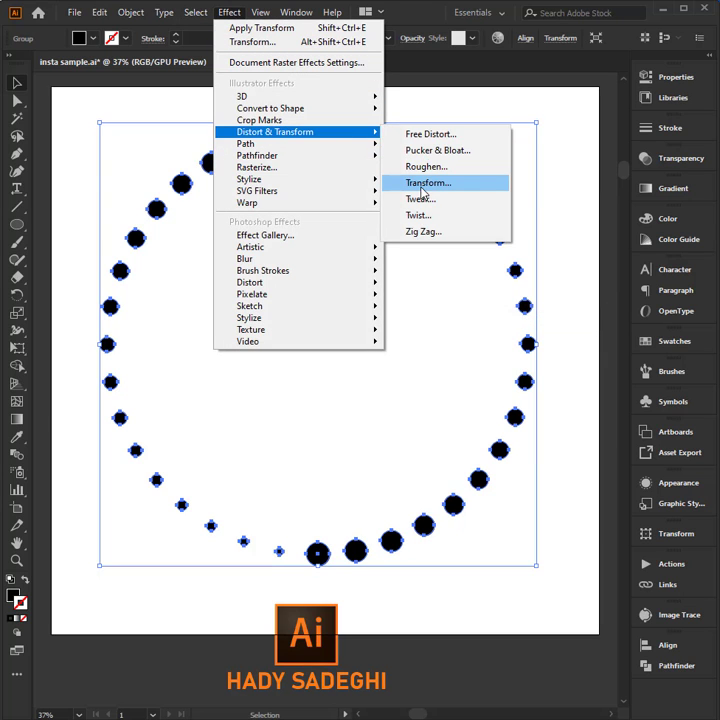
Apply a Transform effect with 14 copies and 95% horizontal and vertical scale.
left_click(423, 184)
left_click(550, 464)
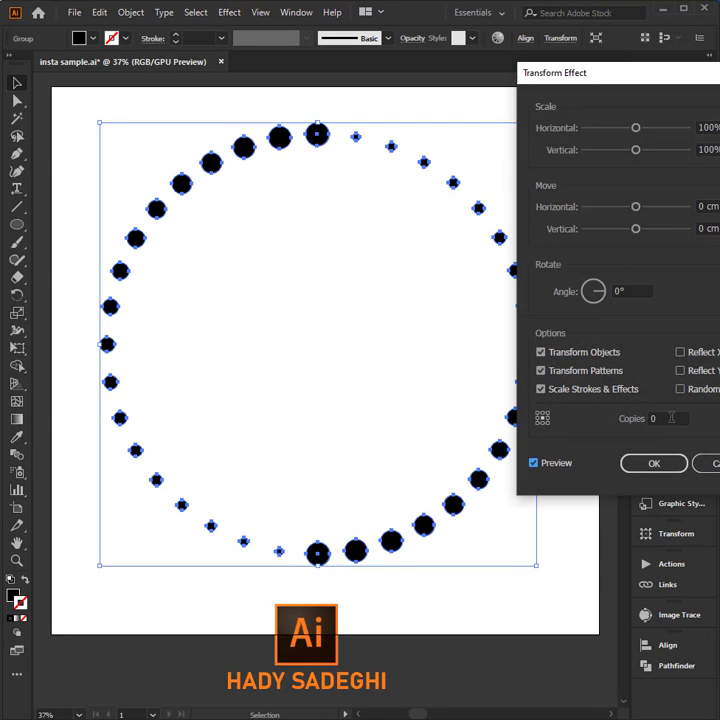
left_click(671, 418)
type("14")
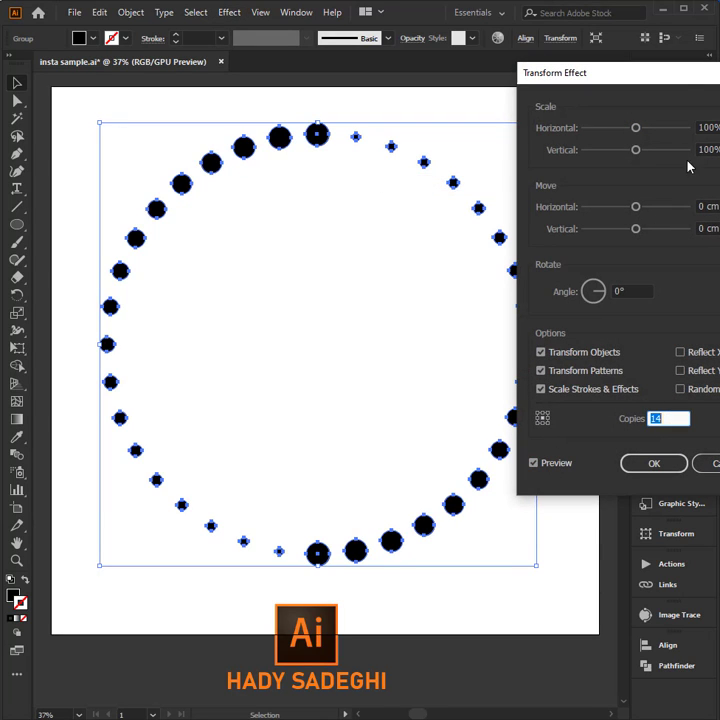
left_click_drag(684, 80, 644, 110)
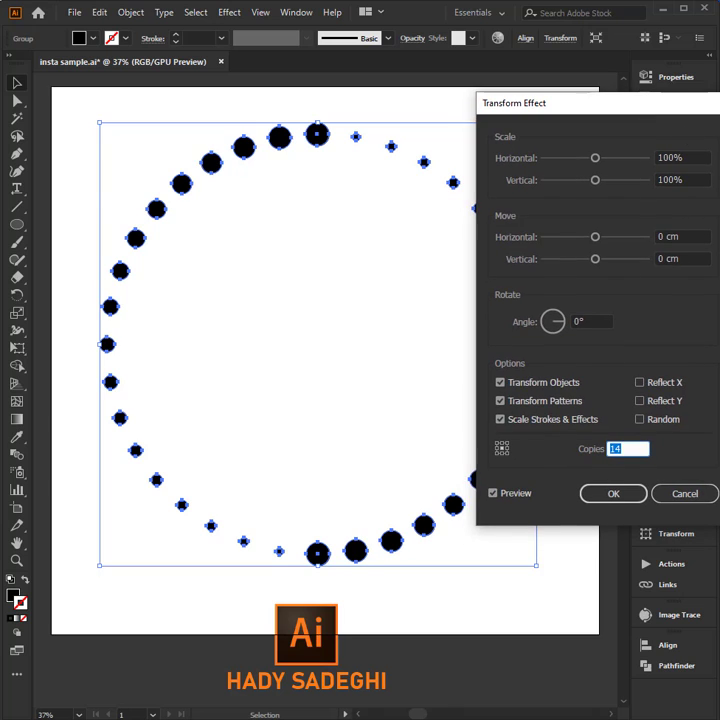
left_click(688, 157)
key("Down")
key("Down")
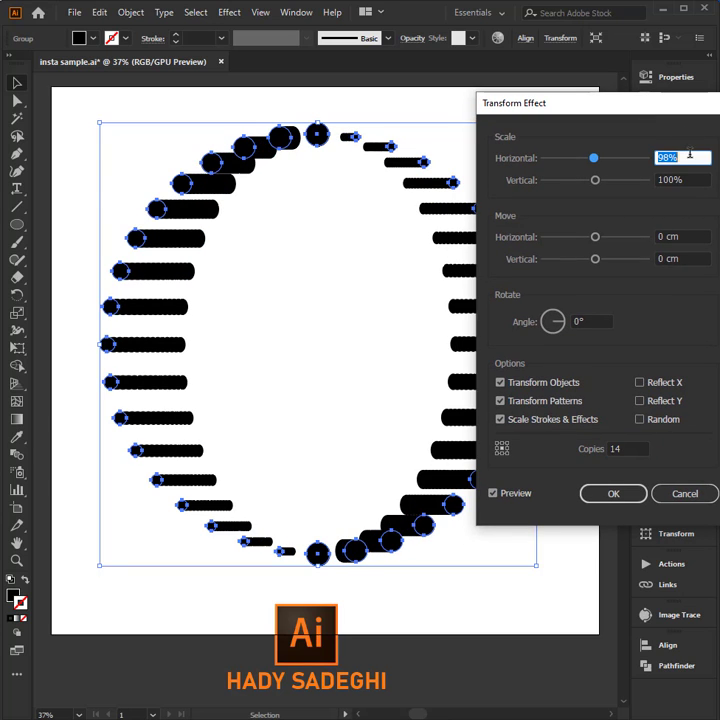
key("Down")
key("Down")
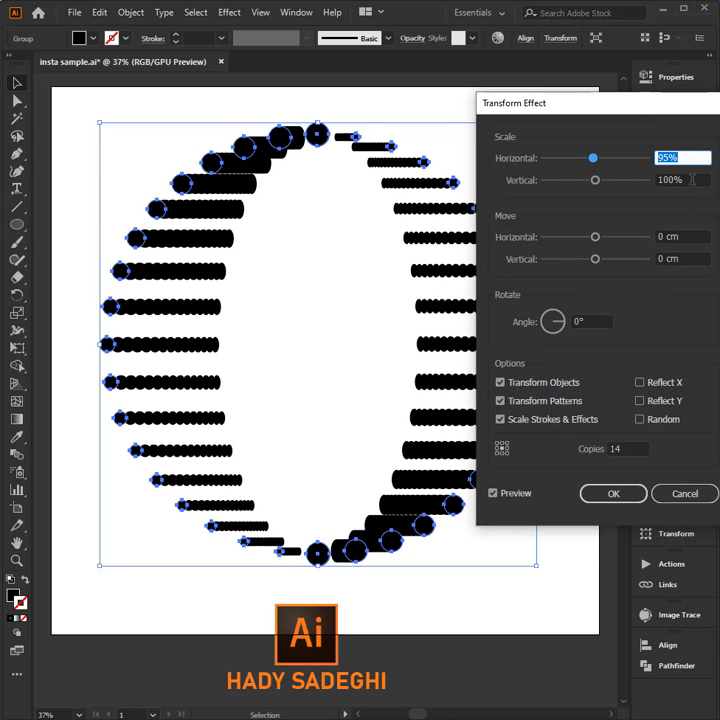
left_click(691, 179)
key("Down")
key("Down")
key("Down")
key("Down")
key("Down")
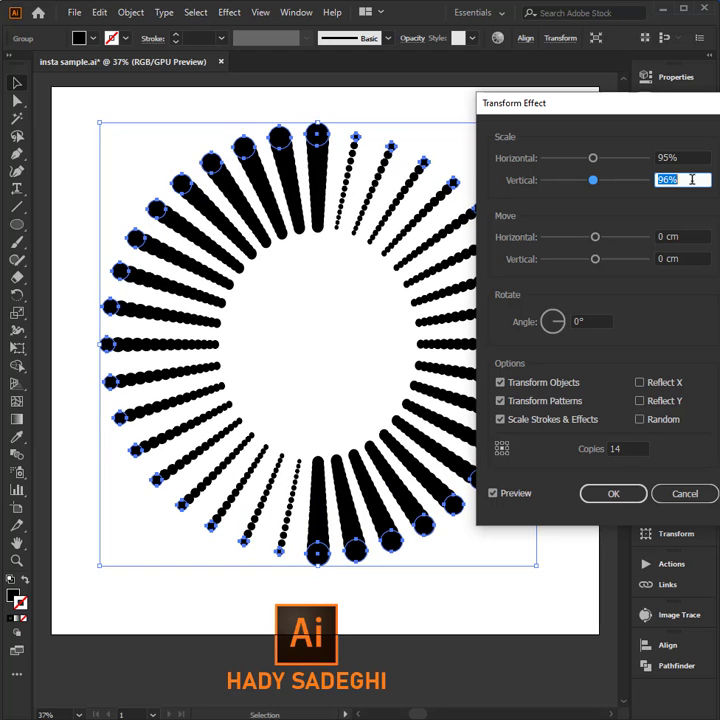
left_click(592, 321)
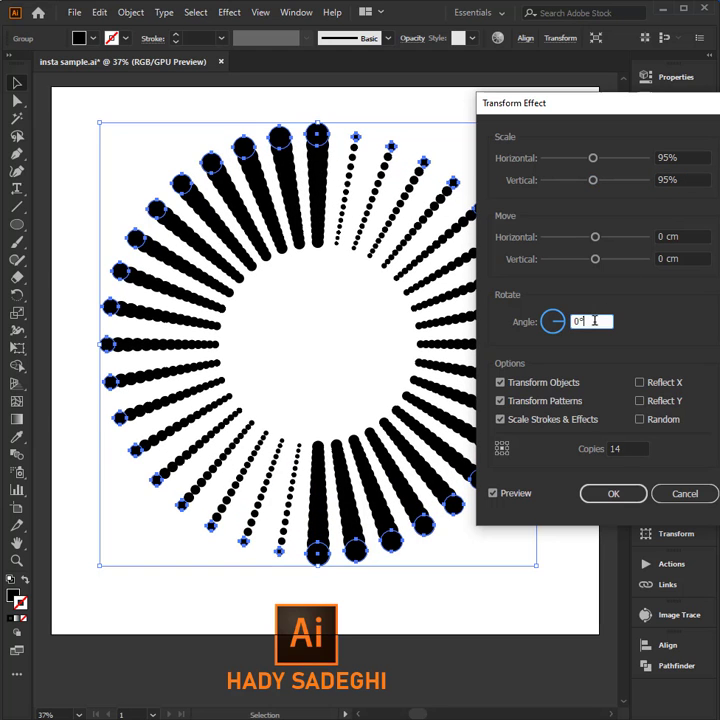
Add a slight rotation and lower both horizontal and vertical scale to 93%.
key("Up")
key("Up")
key("Up")
key("Up")
key("Up")
key("Up")
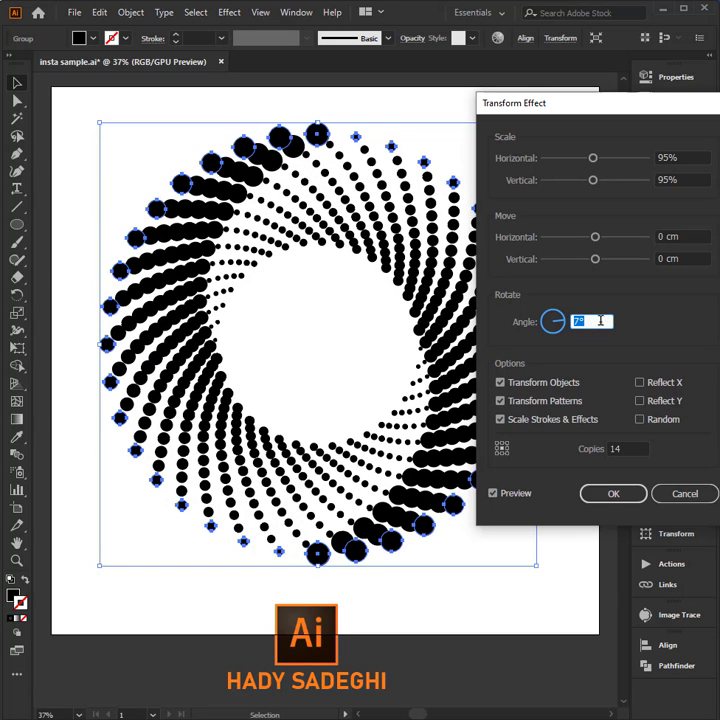
left_click(682, 157)
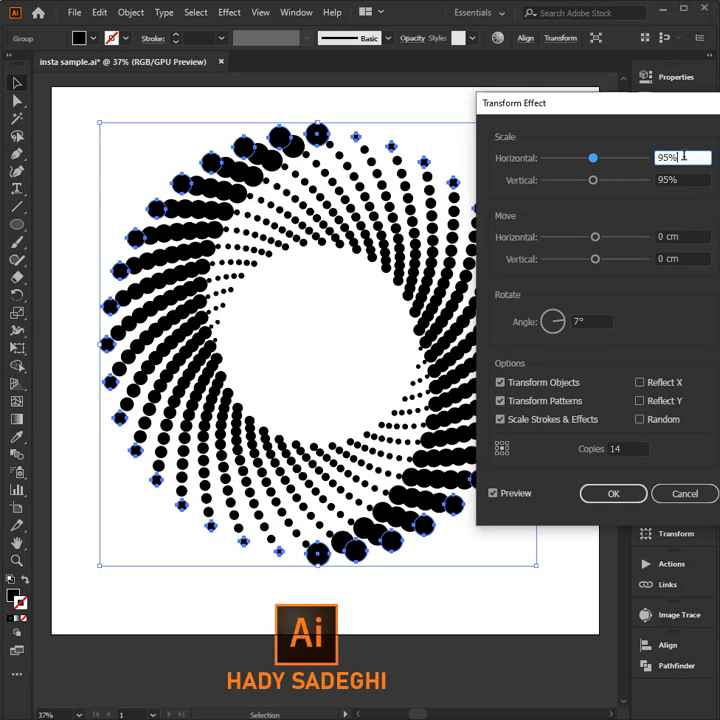
key("Down")
key("Down")
left_click(691, 180)
key("Down")
key("Down")
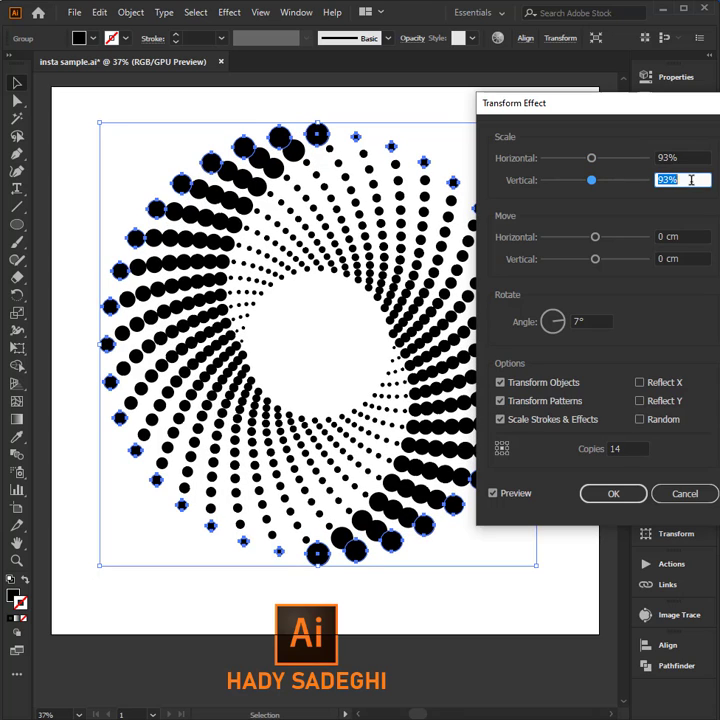
Set the rotation angle to 6° and raise the copies to 57.
left_click(594, 321)
key("Up")
key("Up")
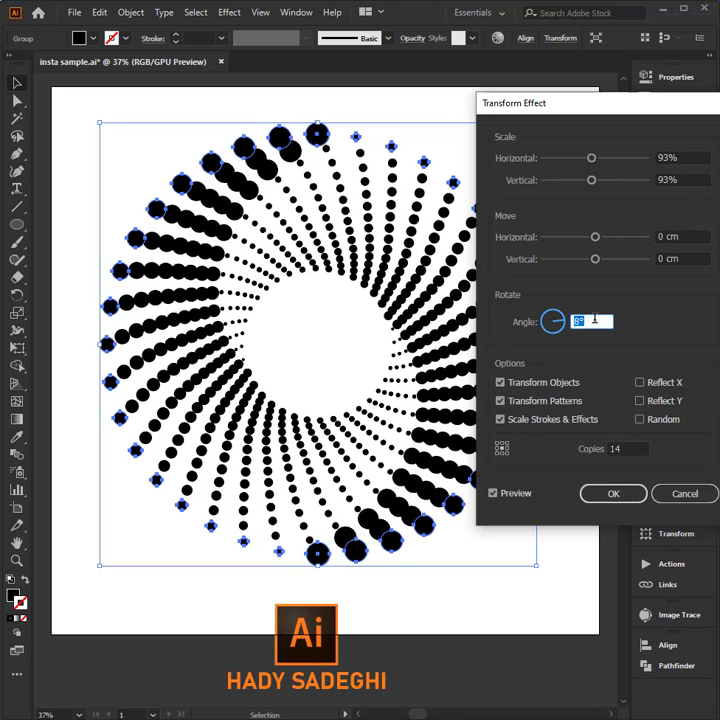
key("Up")
key("Up")
key("Up")
key("Up")
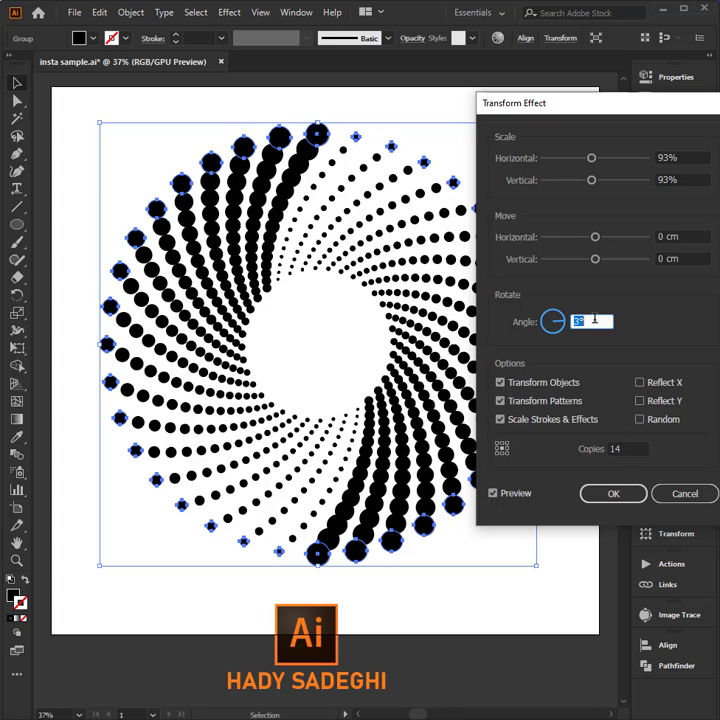
key("Down")
key("Down")
key("Down")
key("Down")
key("Down")
key("Down")
key("Down")
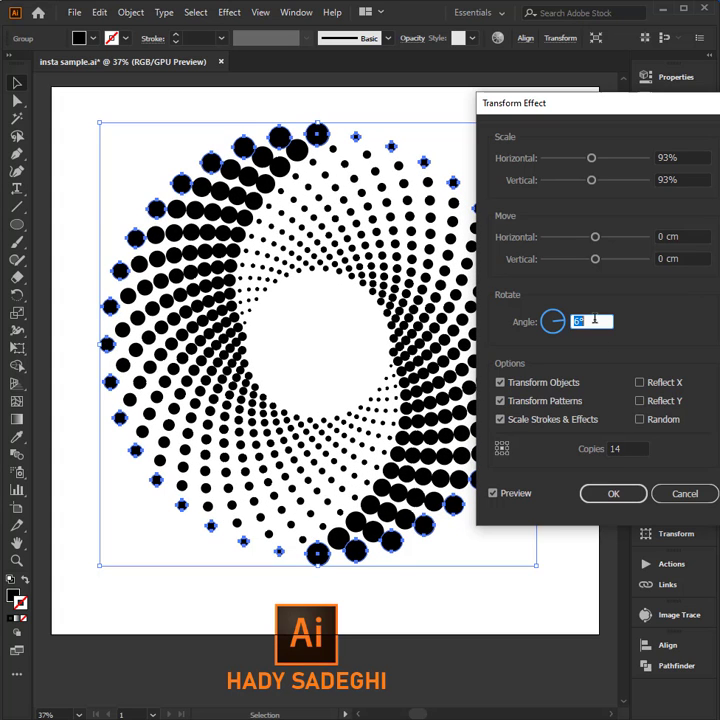
left_click(630, 448)
key("Up")
key("Up")
key("Up")
key("Up")
key("Up")
key("Up")
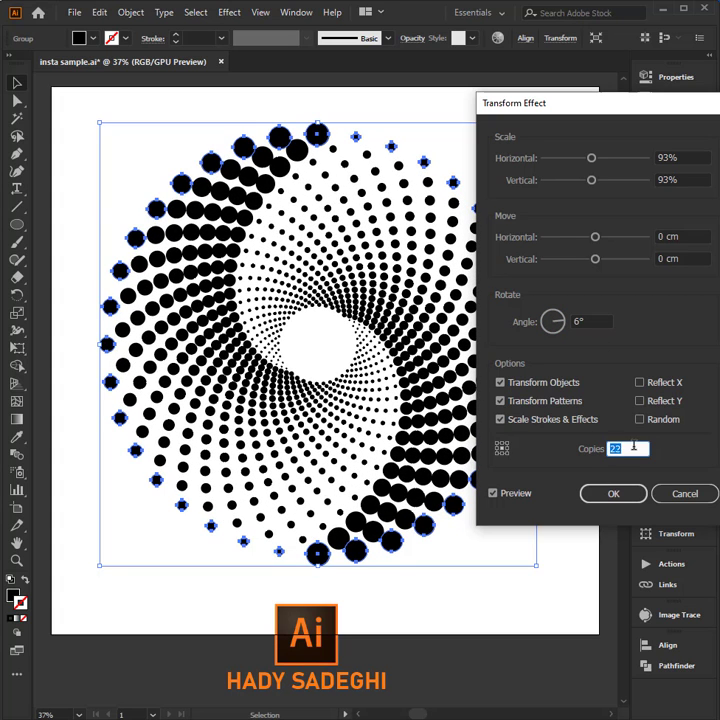
key("Up")
key("Up")
key("Up")
key("Up")
key("Up")
key("Up")
key("Up")
key("Up")
key("Up")
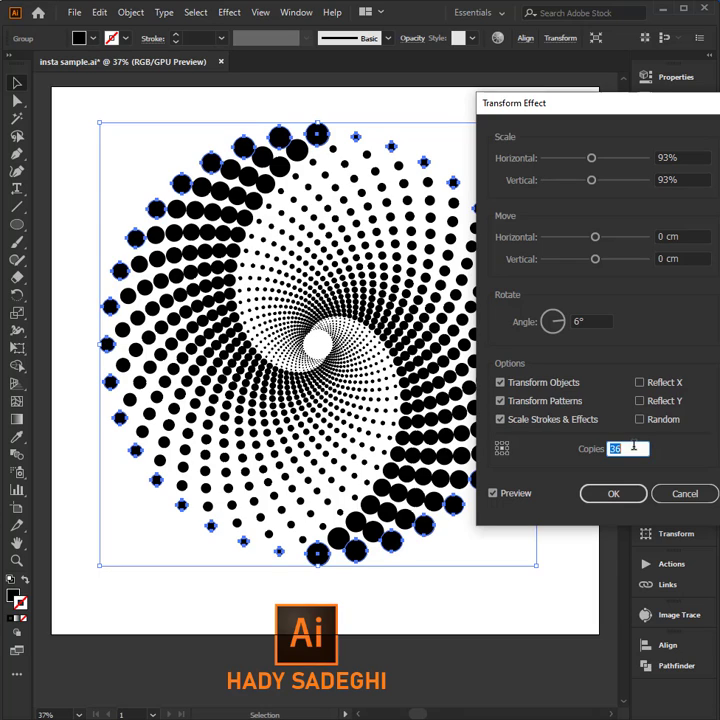
key("Up")
key("Up")
key("Up")
key("Up")
key("Up")
key("Up")
key("Up")
key("Up")
key("Up")
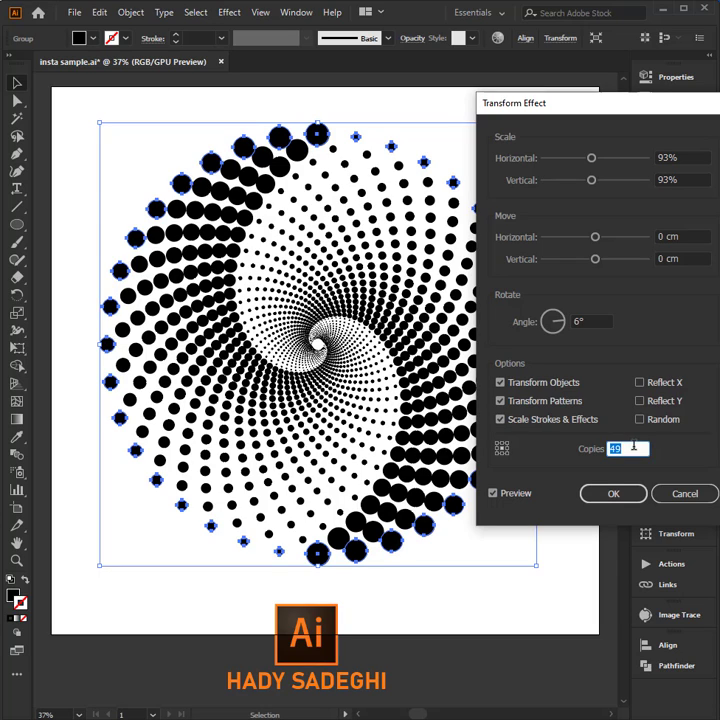
key("Up")
key("Up")
key("Up")
Lower the Transform horizontal and vertical scale to 91%.
left_click(689, 157)
key("Down")
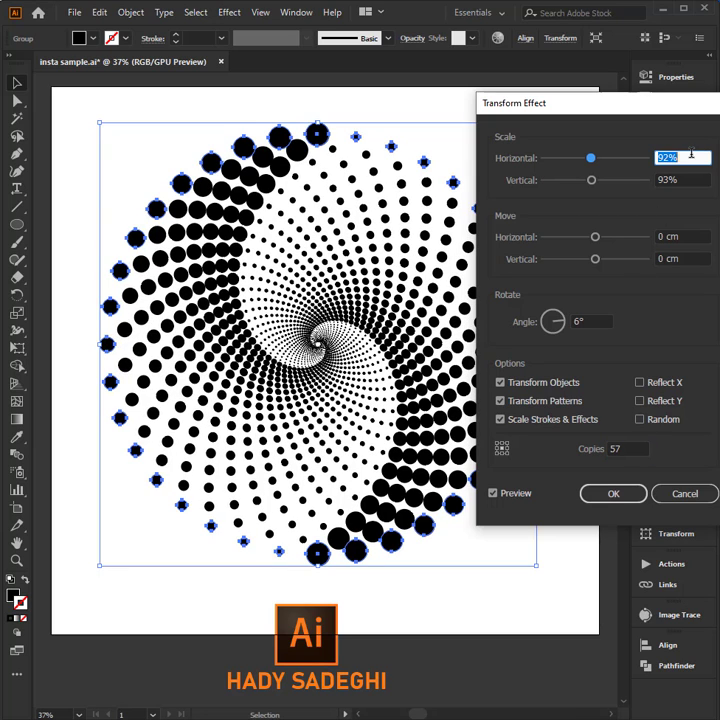
left_click(688, 179)
key("Down")
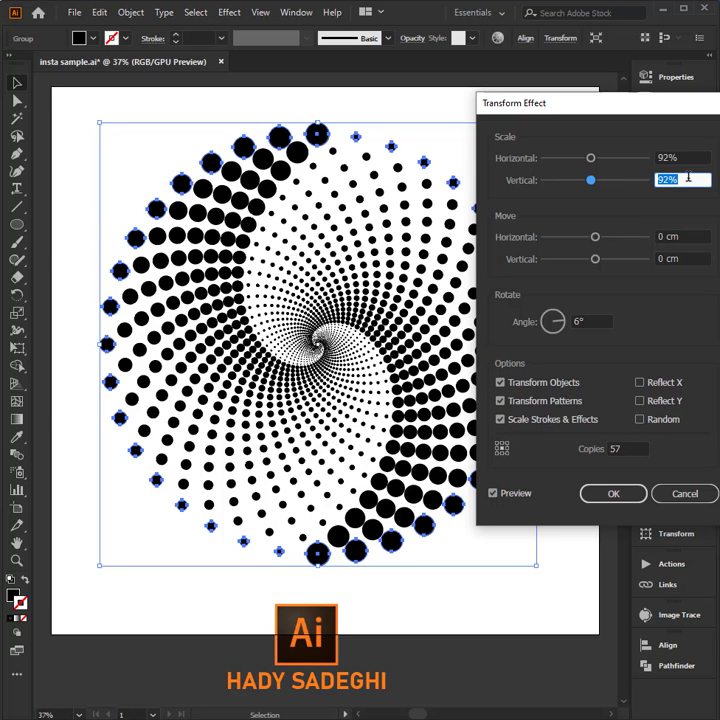
key("Down")
left_click(689, 157)
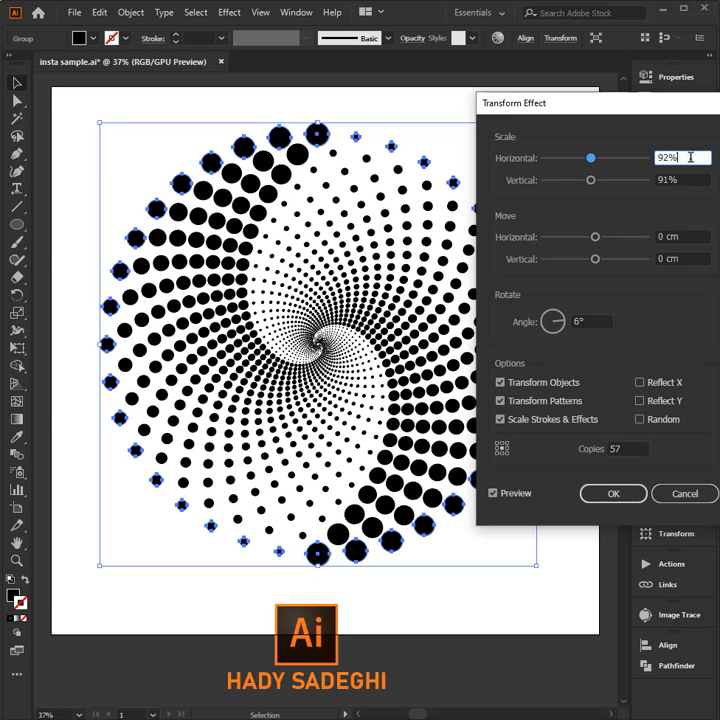
key("Down")
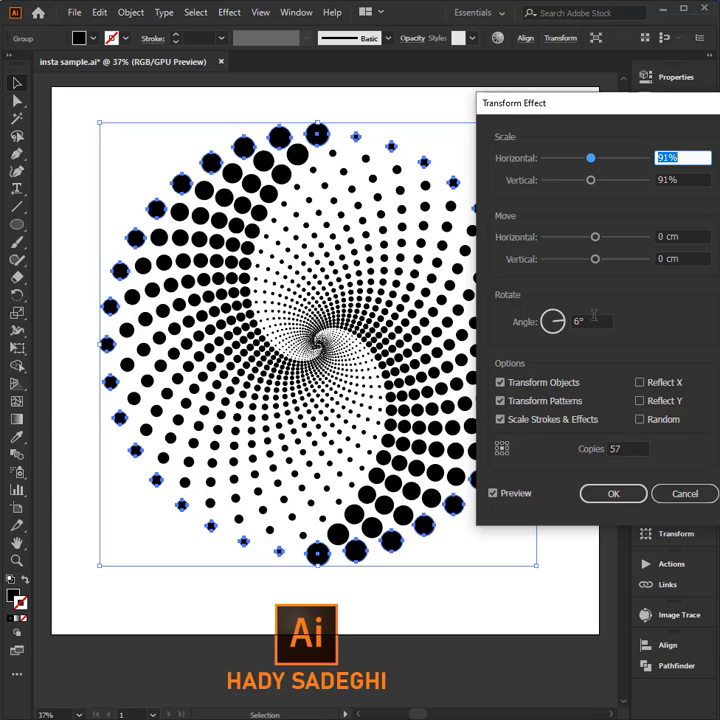
Set the rotation angle to 7° and copies to 57, then apply the effect.
left_click(592, 321)
key("Up")
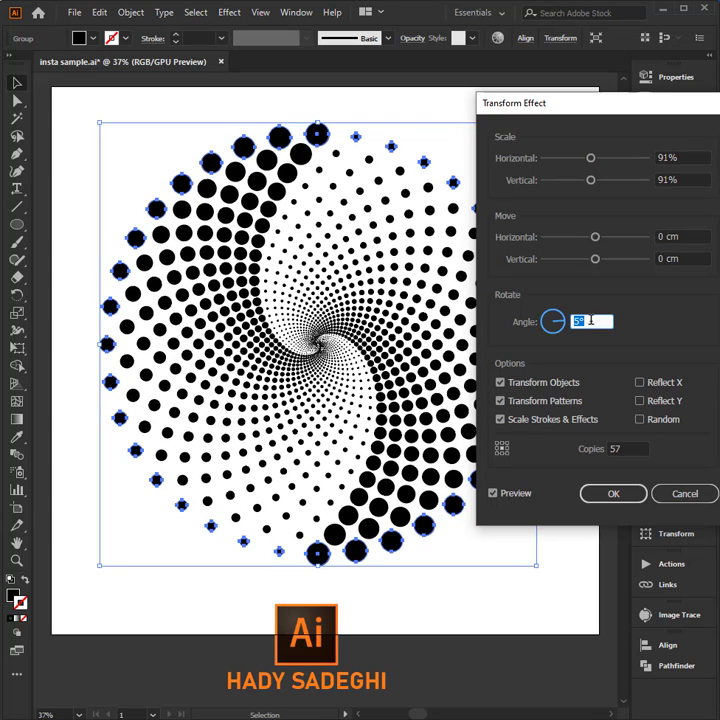
key("Up")
key("Up")
key("Up")
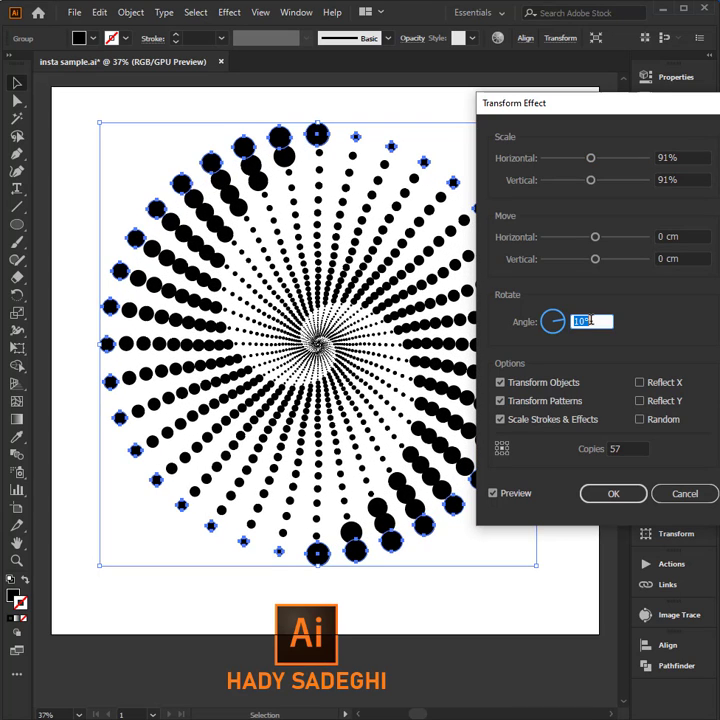
key("Down")
key("Down")
key("Down")
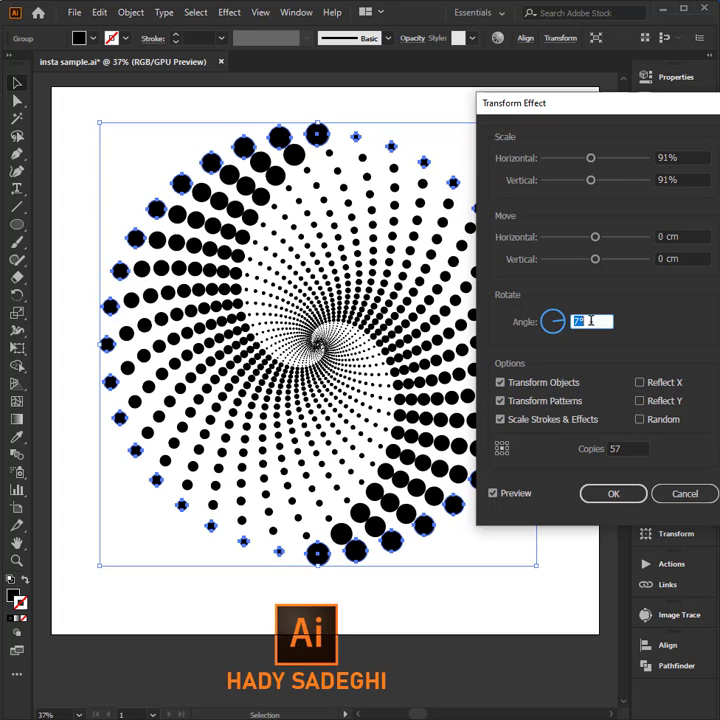
left_click(619, 449)
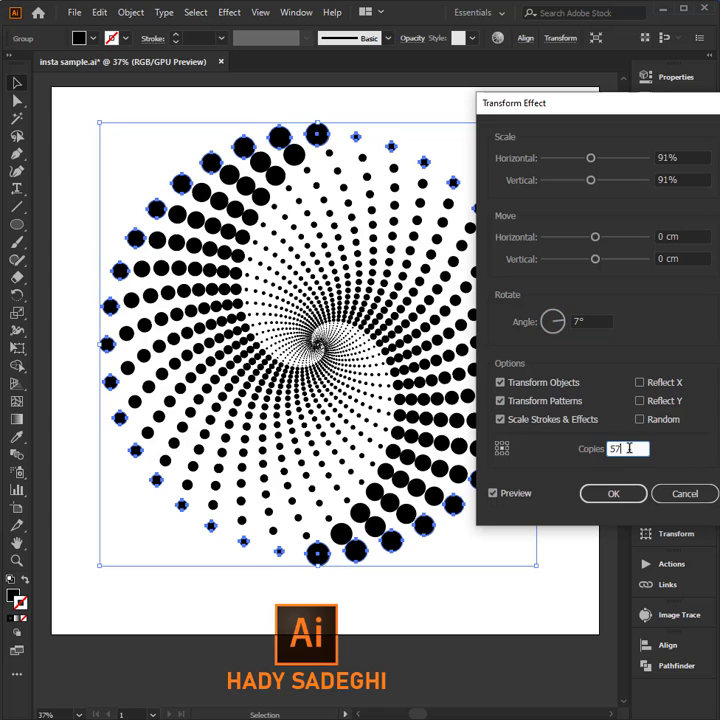
key("Down")
key("Down")
left_click(631, 495)
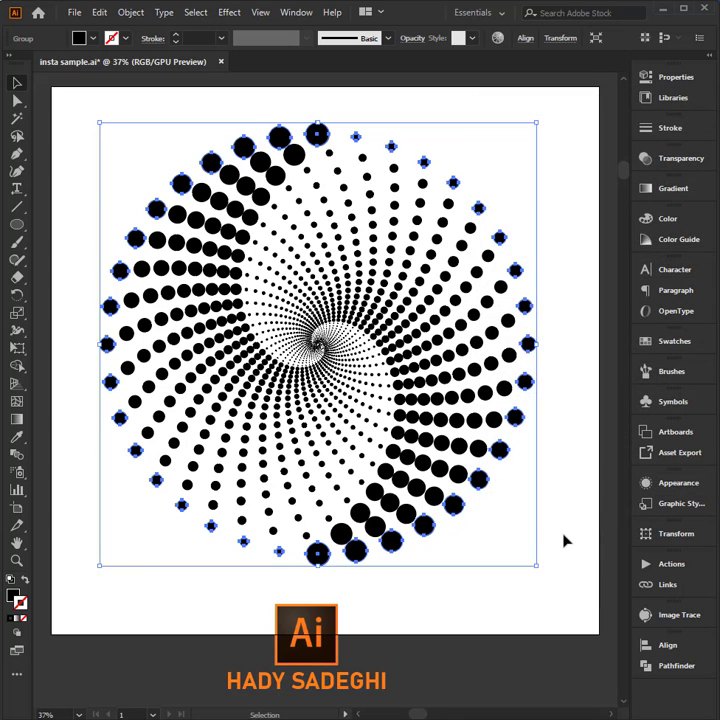
Click an empty spot on the artboard to deselect the finished dot spiral.
left_click(563, 536)
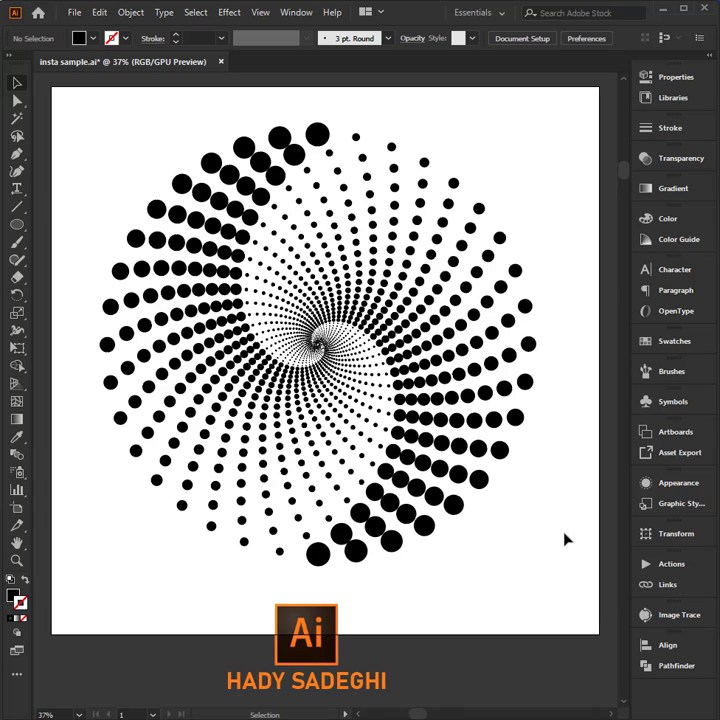